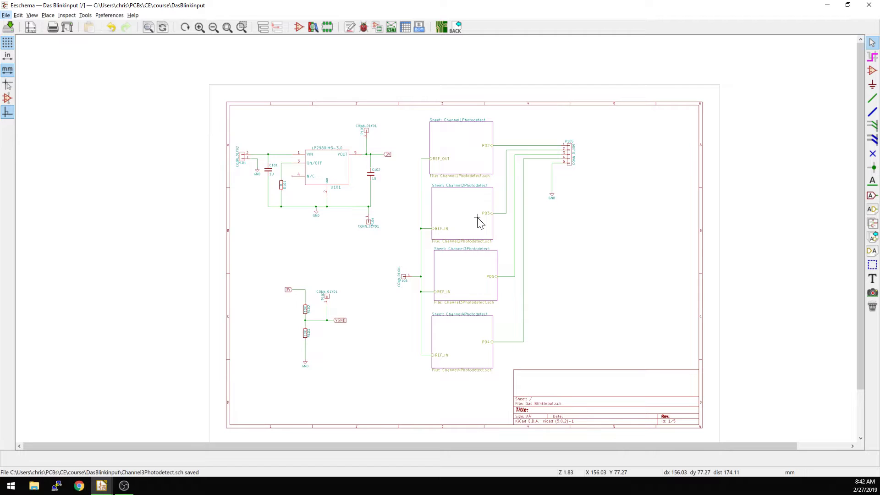
# Look over the symbol fields table and the Bill of Material window, then close both
pyautogui.click(406, 29)
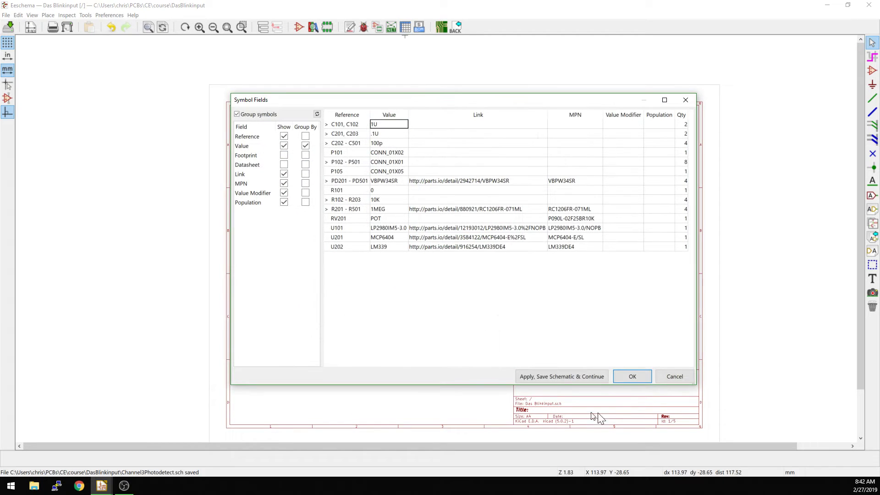
pyautogui.click(686, 101)
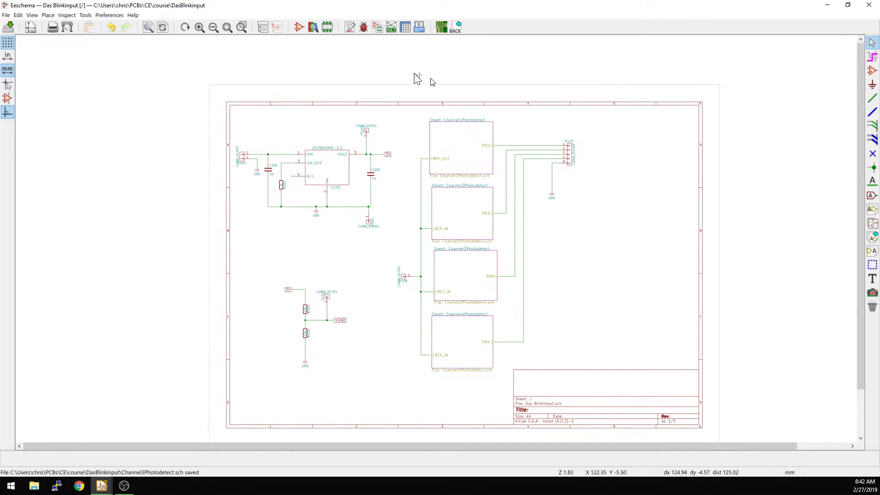
pyautogui.click(418, 27)
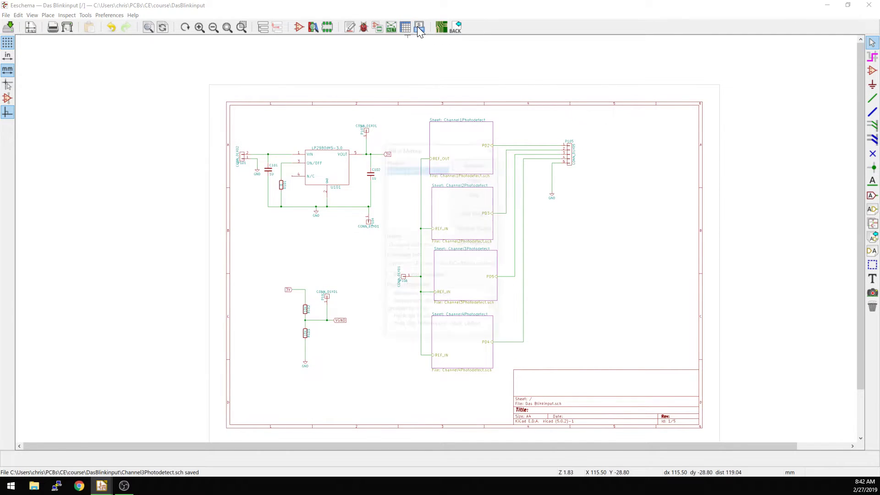
pyautogui.moveTo(434, 144)
pyautogui.mouseDown()
pyautogui.moveTo(415, 145)
pyautogui.moveTo(423, 147)
pyautogui.mouseUp()
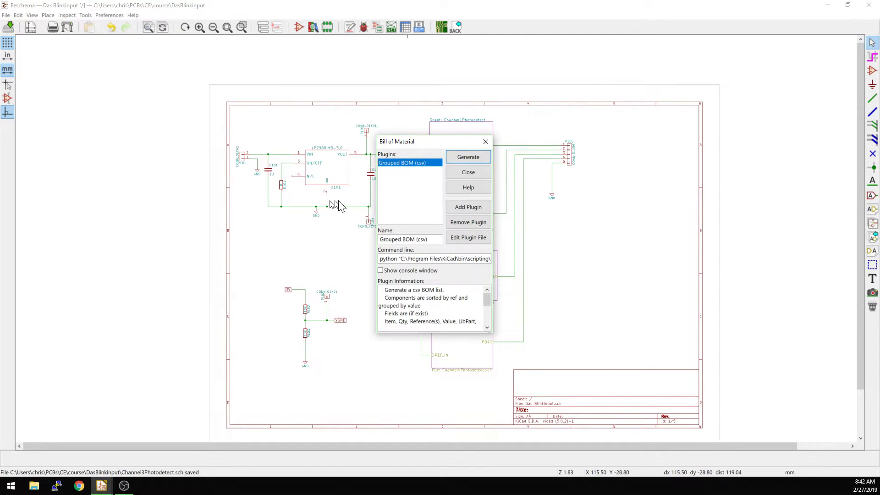
pyautogui.click(486, 142)
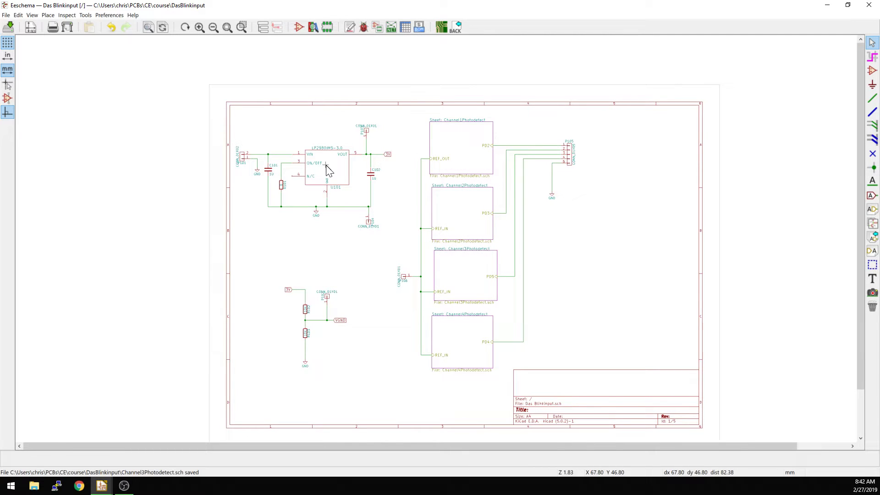
# Inspect regulator U101's fields, trying DNP in Population, then close without keeping changes
pyautogui.doubleClick(326, 165)
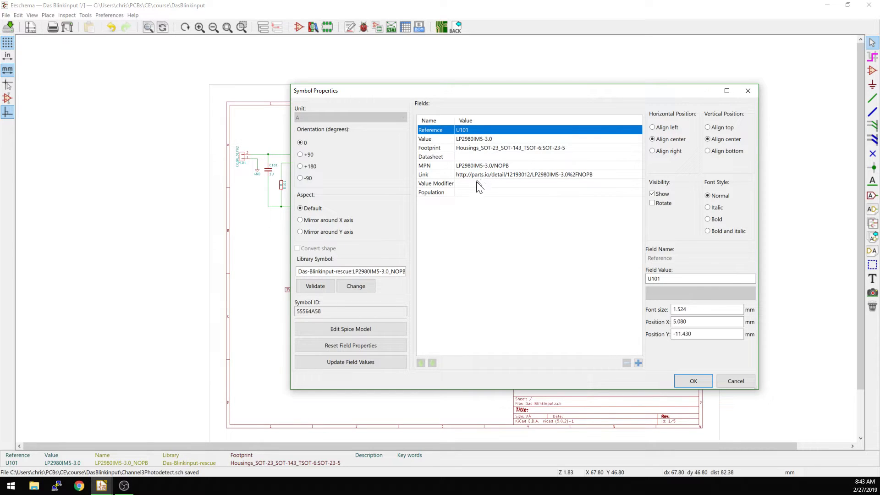
pyautogui.click(465, 185)
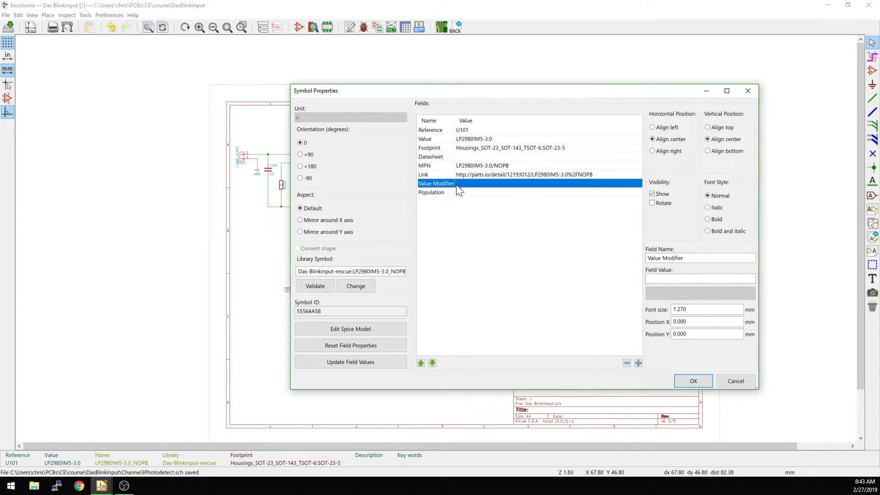
pyautogui.click(441, 192)
pyautogui.click(692, 279)
pyautogui.write('DNP')
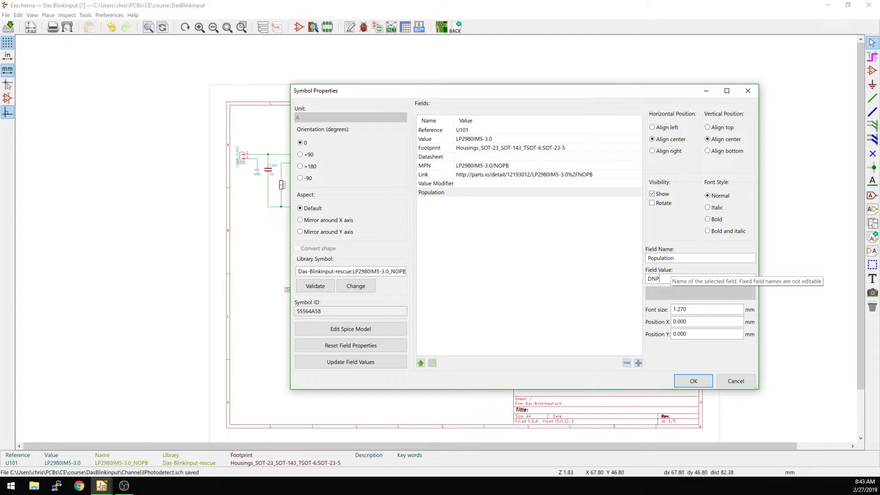
pyautogui.press('BackSpace')
pyautogui.press('BackSpace')
pyautogui.press('BackSpace')
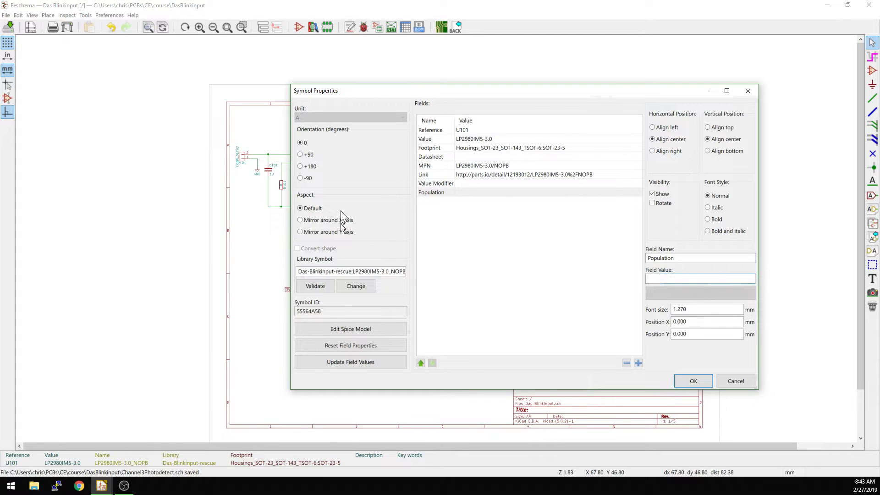
pyautogui.click(453, 183)
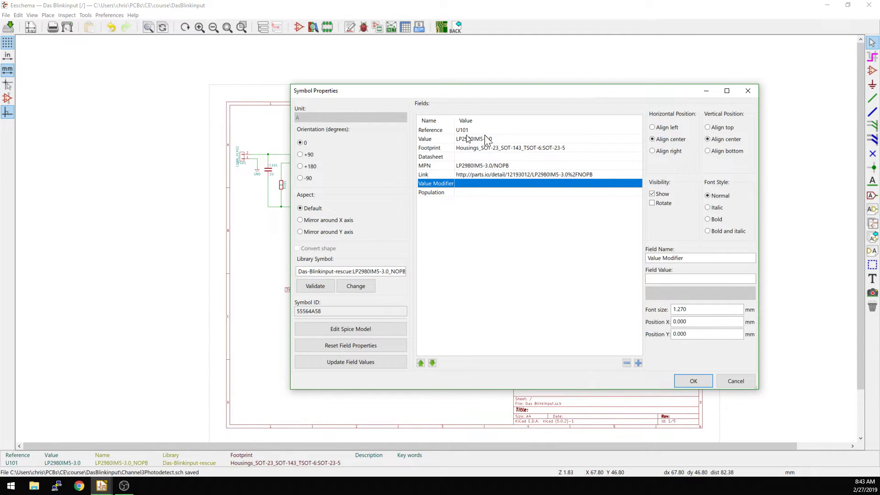
pyautogui.click(748, 90)
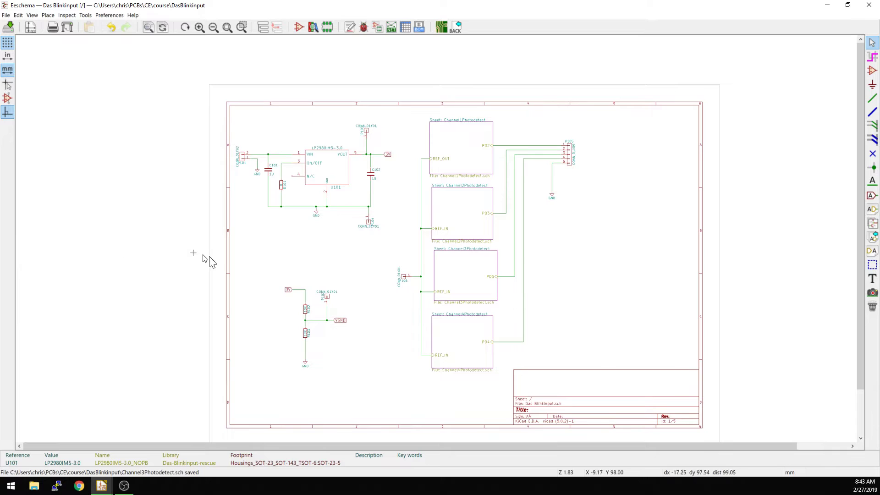
# Set capacitor C102's Value Modifier field to 16V X7R and confirm
pyautogui.doubleClick(371, 176)
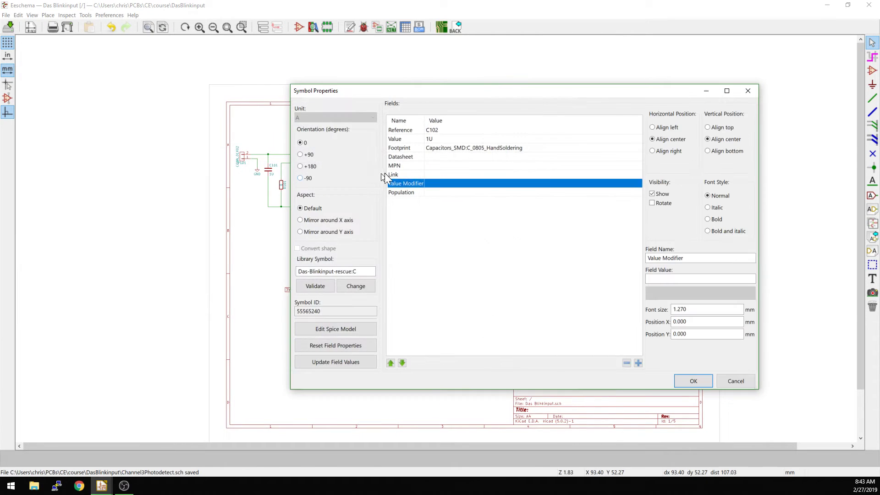
pyautogui.click(445, 139)
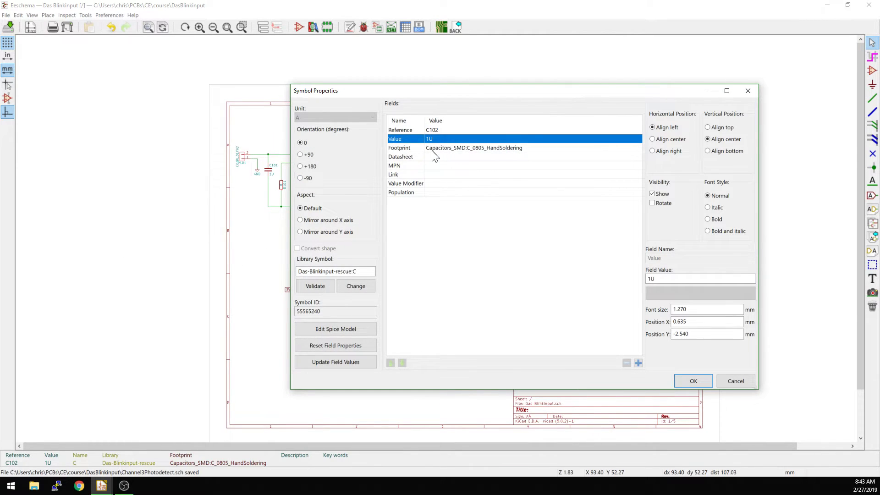
pyautogui.click(429, 176)
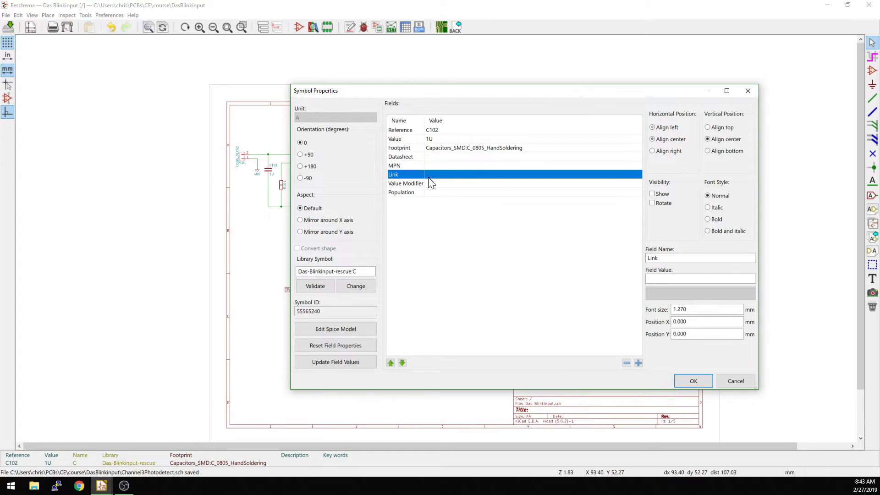
pyautogui.click(436, 184)
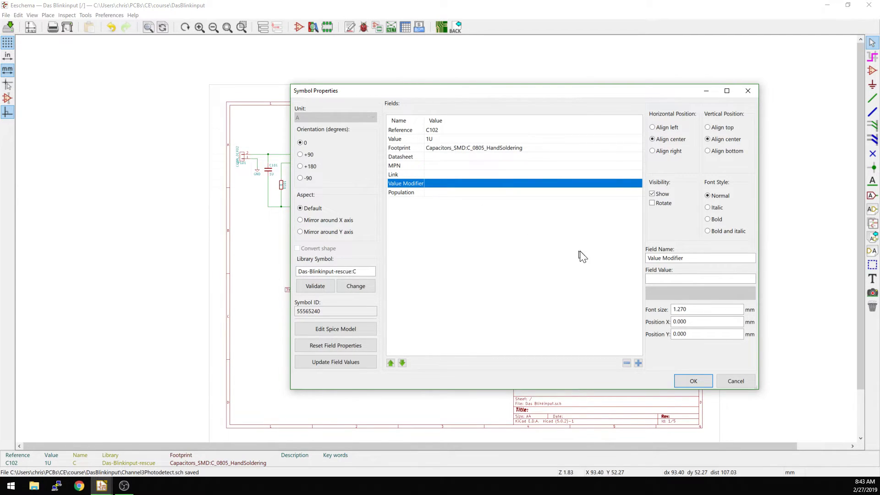
pyautogui.click(672, 278)
pyautogui.write('16V')
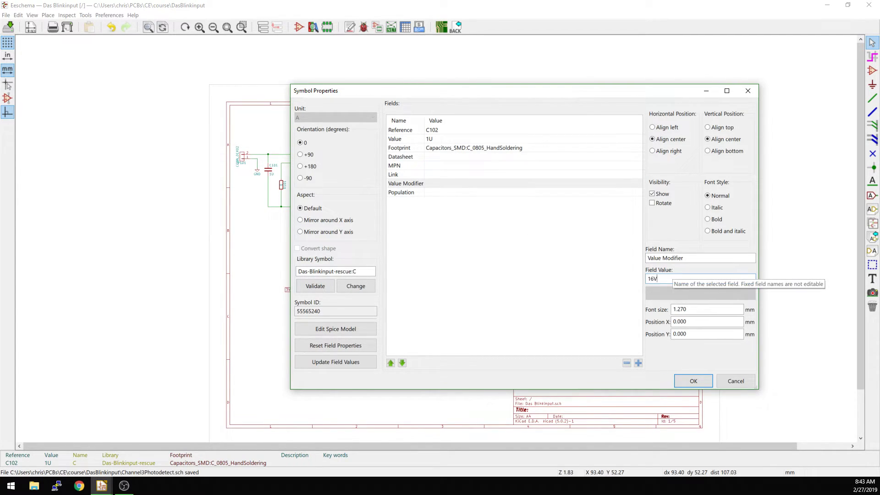
pyautogui.write(' X7R')
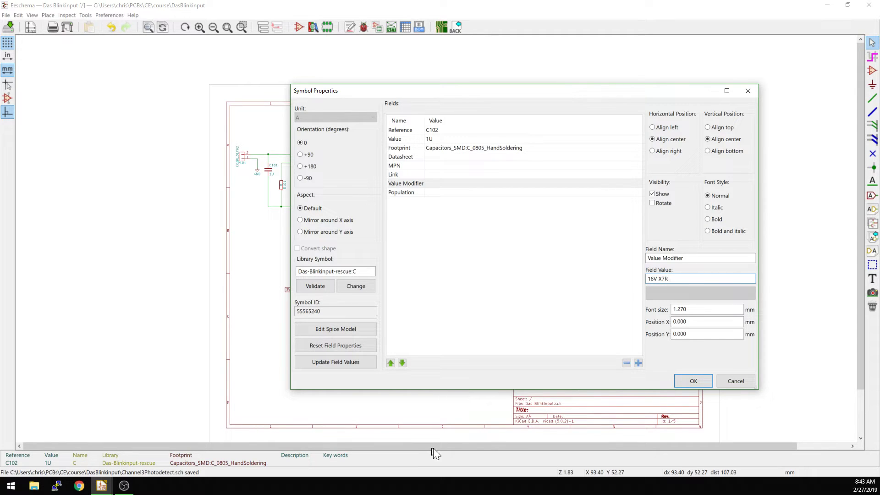
pyautogui.click(688, 381)
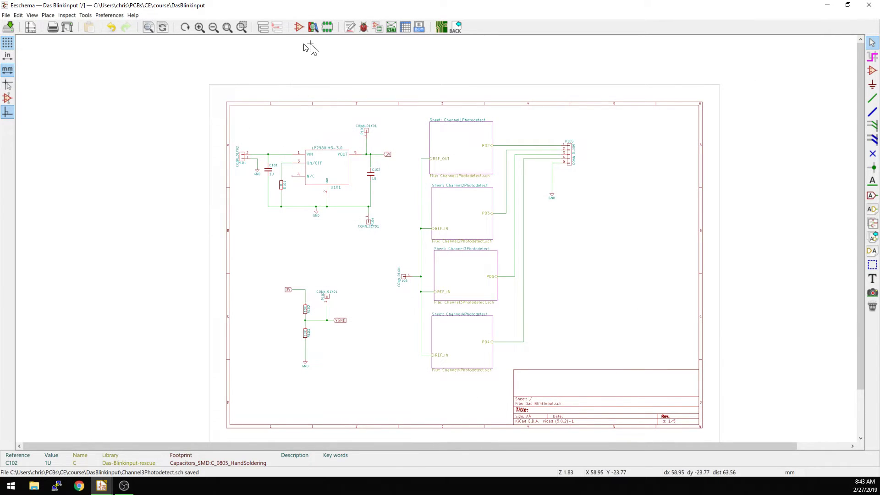
# Reopen the Bill of Material window, widen it and shift it left, then browse for a plugin
pyautogui.click(419, 28)
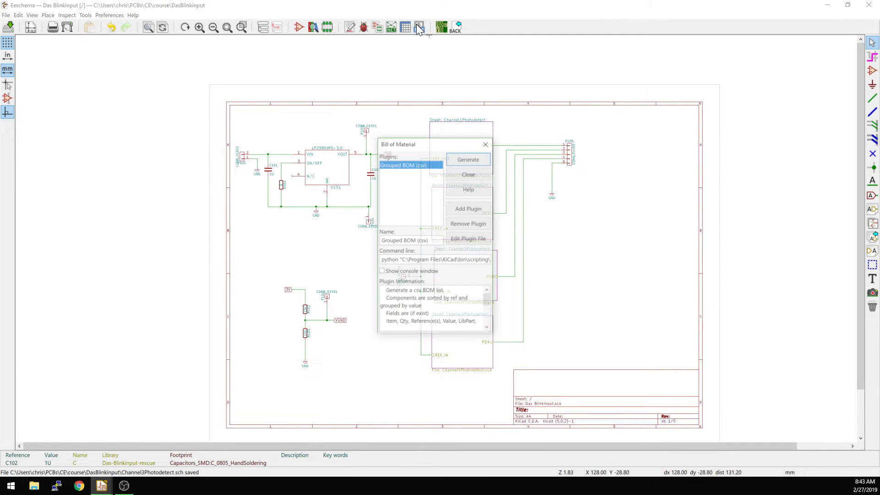
pyautogui.moveTo(494, 269); pyautogui.dragTo(615, 243)
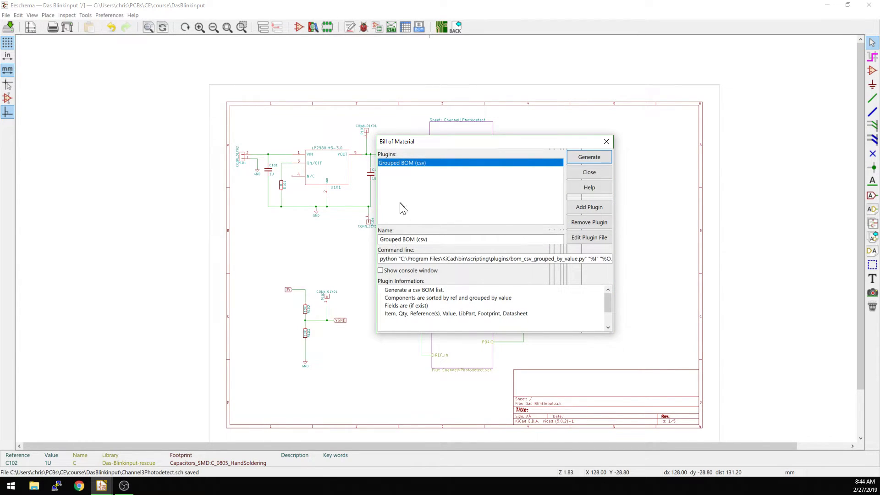
pyautogui.moveTo(408, 142); pyautogui.dragTo(408, 161)
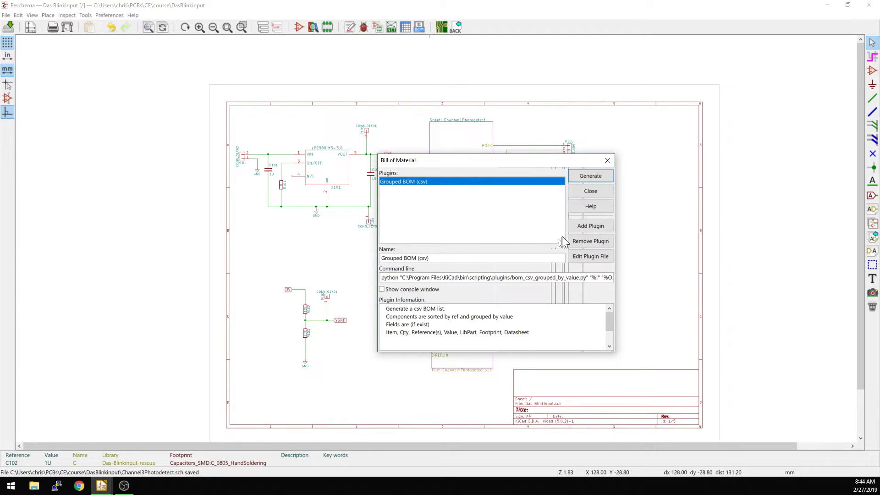
pyautogui.click(584, 226)
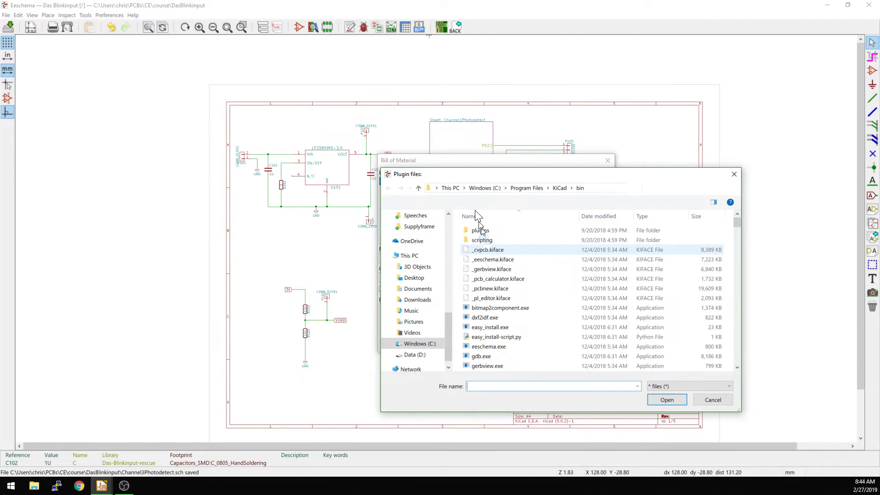
# Navigate into scripting > plugins and pick bom_csv_grouped_by_value_with_fp.py
pyautogui.doubleClick(369, 178)
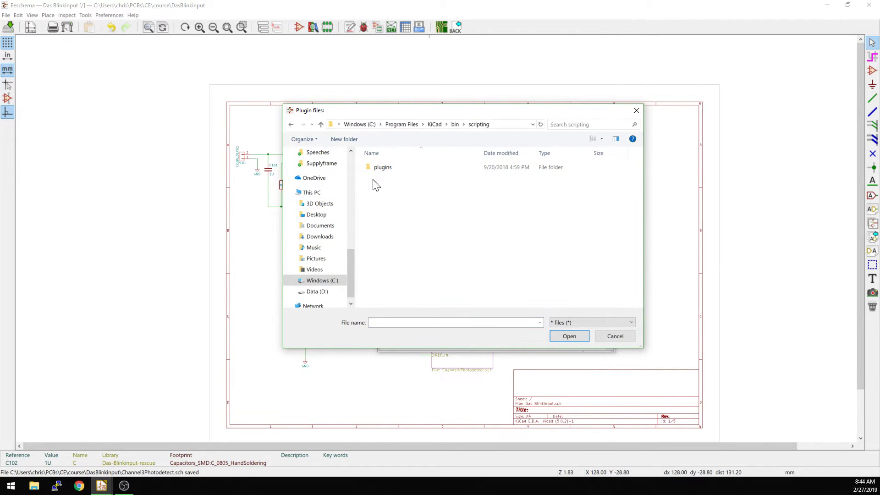
pyautogui.doubleClick(377, 169)
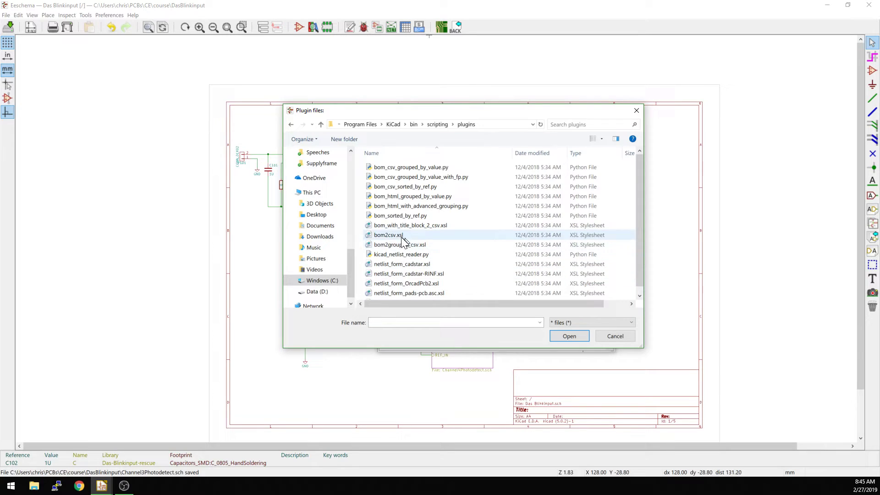
pyautogui.scroll(-1, 408, 229)
pyautogui.scroll(1, 411, 225)
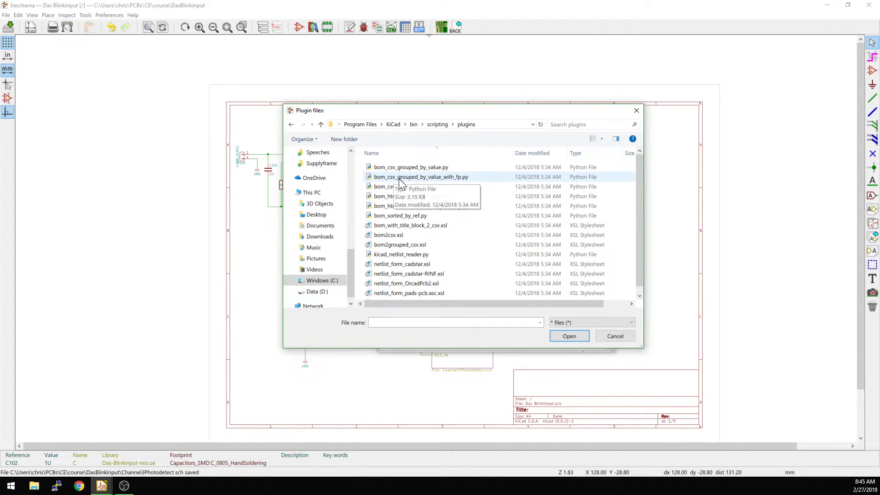
pyautogui.doubleClick(452, 178)
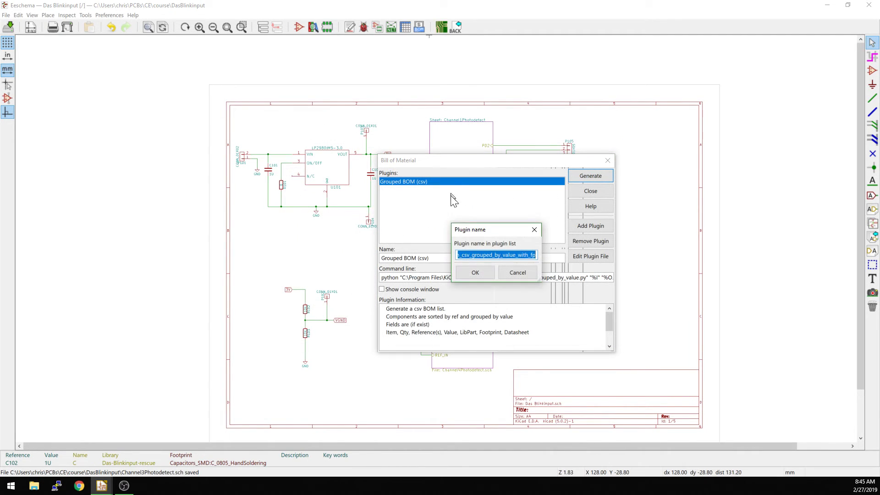
# Accept the default plugin name, review its command line and description, then generate with Grouped BOM (csv)
pyautogui.click(476, 273)
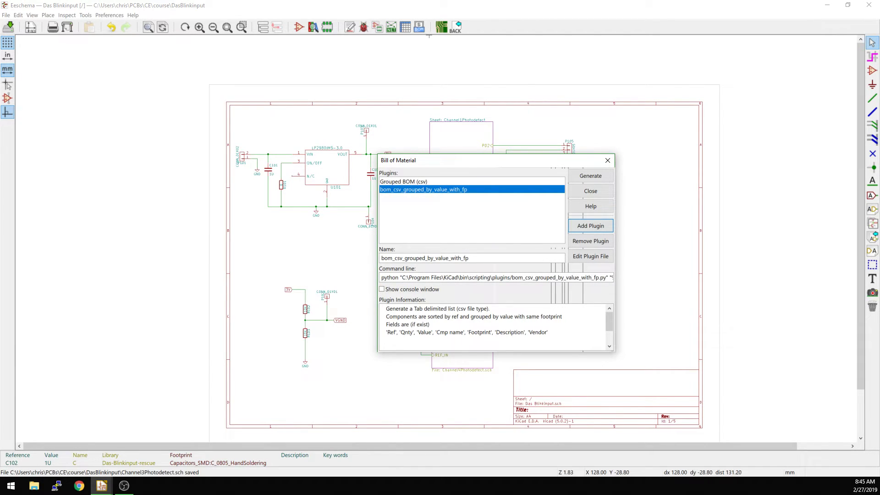
pyautogui.moveTo(382, 277); pyautogui.dragTo(605, 277)
pyautogui.click(411, 277)
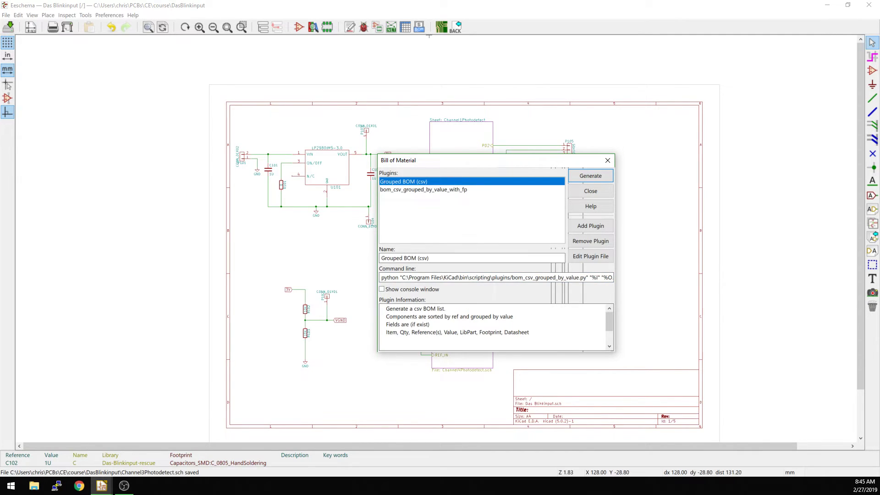
pyautogui.moveTo(446, 308); pyautogui.dragTo(386, 308)
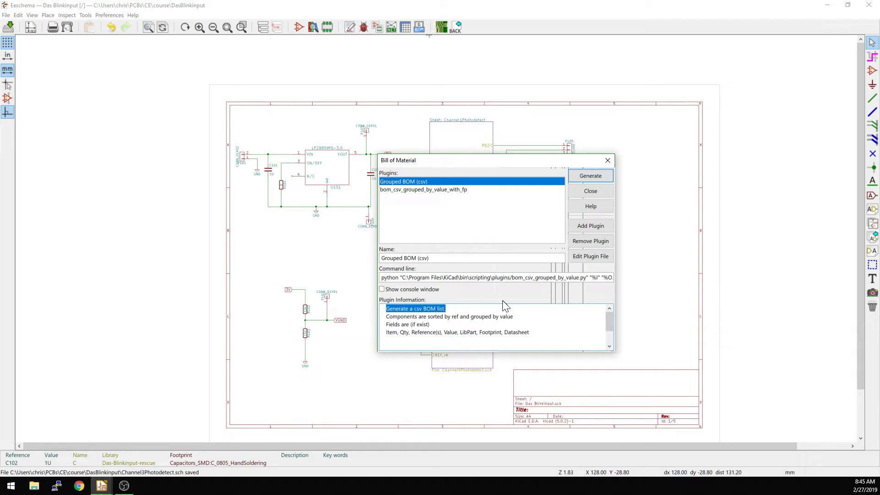
pyautogui.click(590, 176)
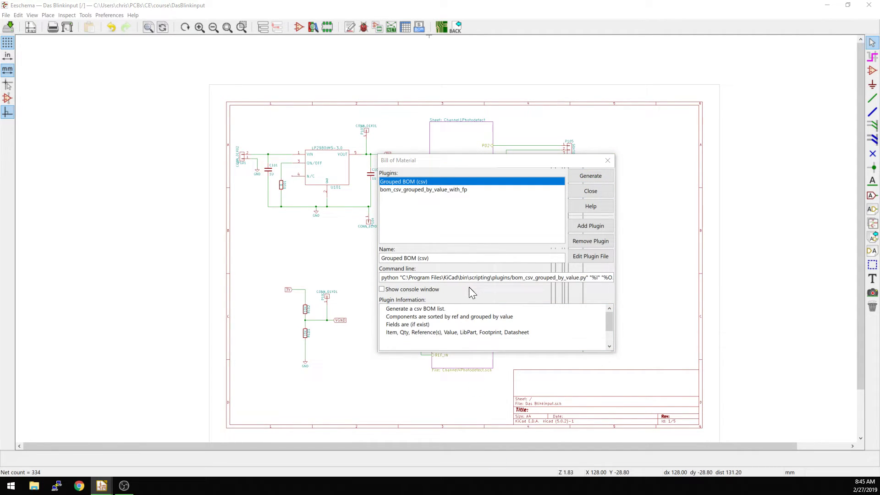
# Review the executed run command in the Plugin Information box
pyautogui.moveTo(412, 339); pyautogui.dragTo(380, 309)
pyautogui.click(416, 339)
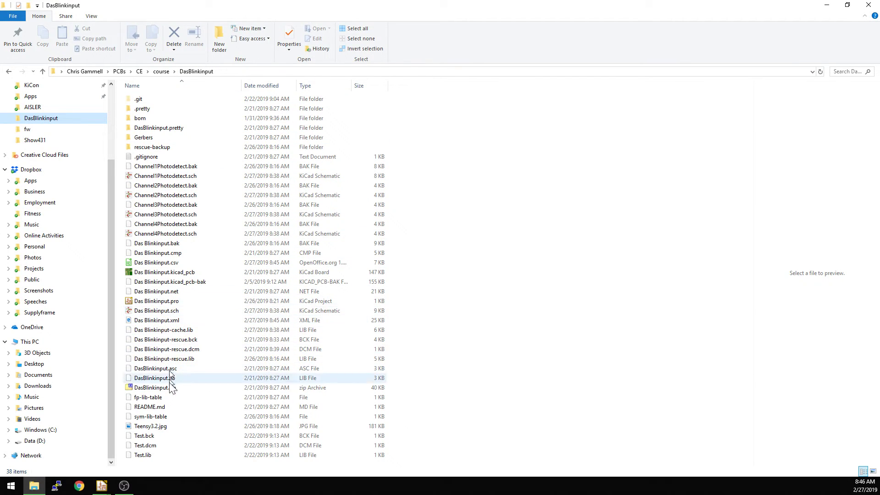
# Open Das Blinkinput.csv in LibreOffice Calc, checking the preview and accepting the Text Import settings
pyautogui.click(167, 264)
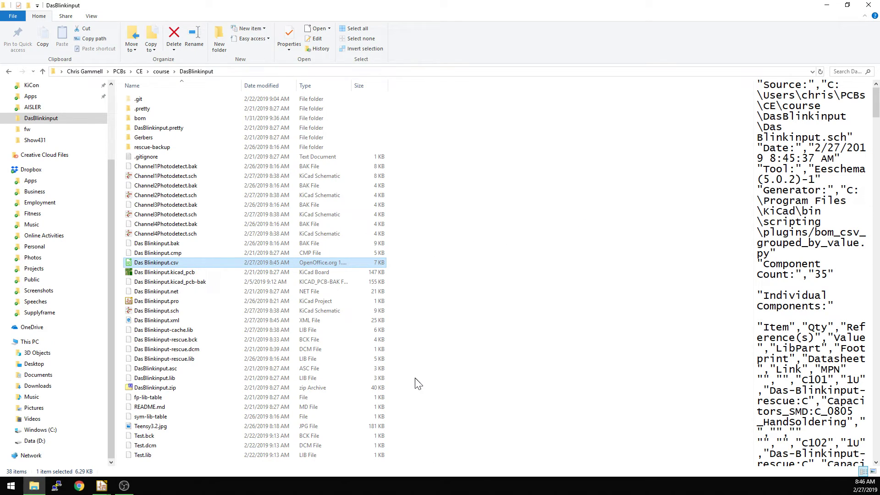
pyautogui.press('Return')
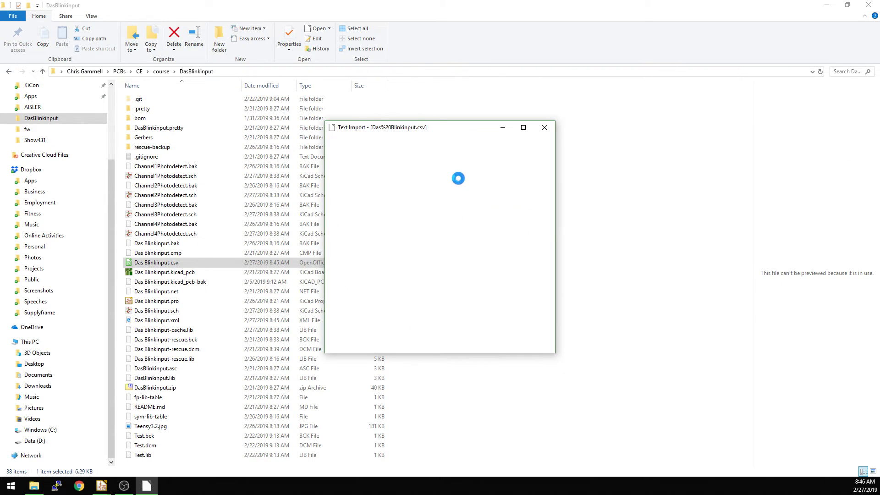
pyautogui.scroll(-3, 375, 326)
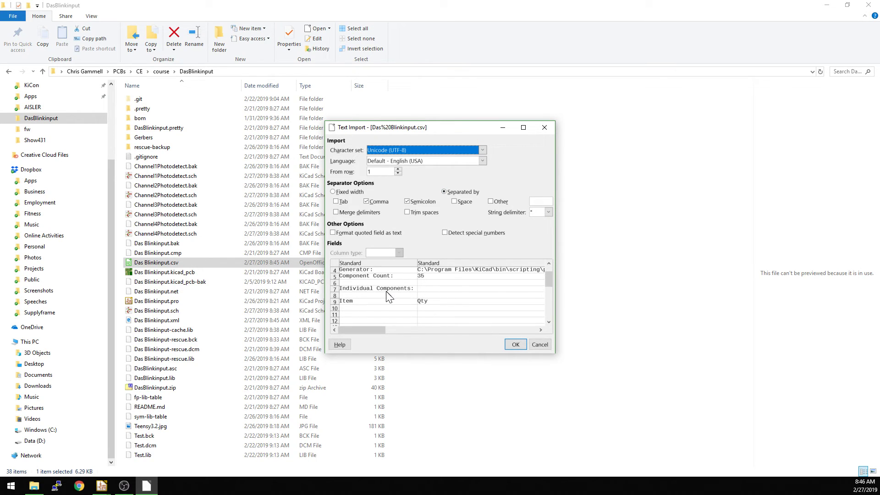
pyautogui.click(370, 319)
pyautogui.scroll(2, 370, 319)
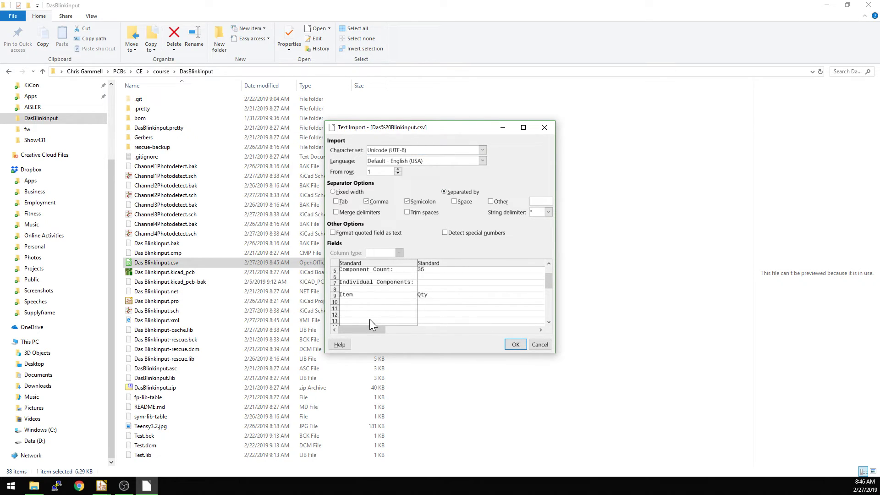
pyautogui.moveTo(362, 330)
pyautogui.mouseDown()
pyautogui.moveTo(429, 328)
pyautogui.moveTo(362, 328)
pyautogui.mouseUp()
pyautogui.scroll(2, 375, 284)
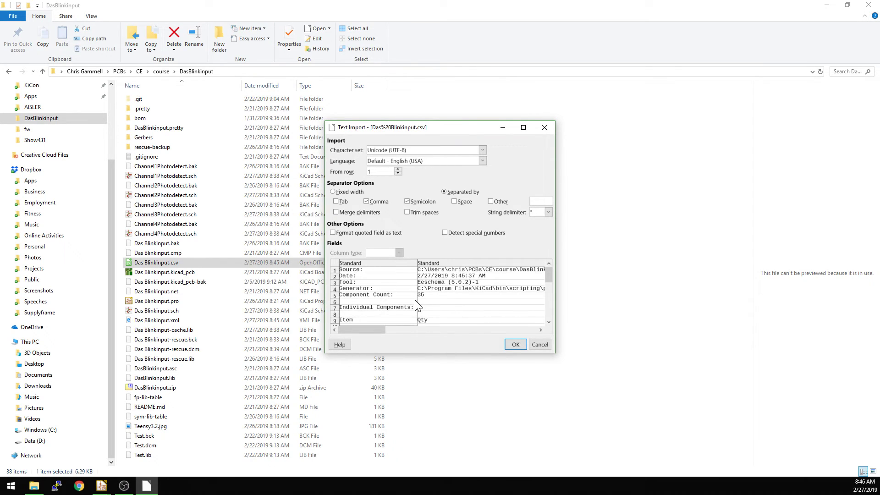
pyautogui.click(509, 344)
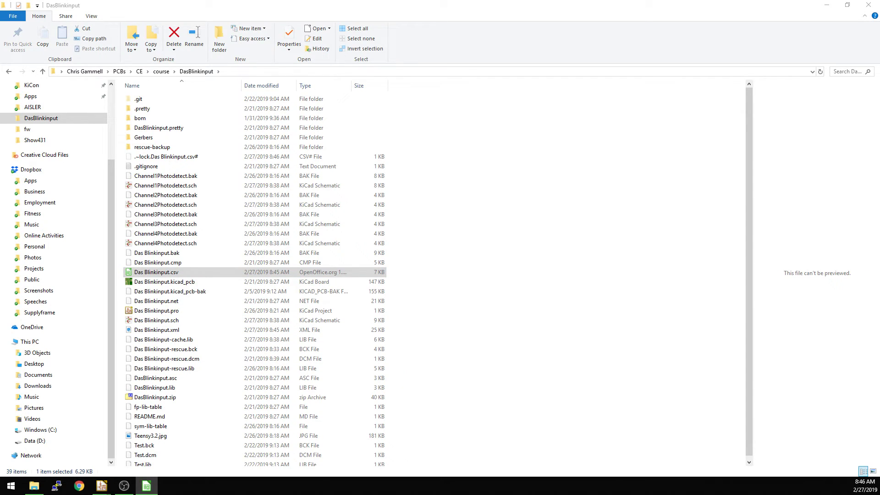
# Scroll down to the Collated Components table and check the quantity 8 in B55
pyautogui.click(585, 295)
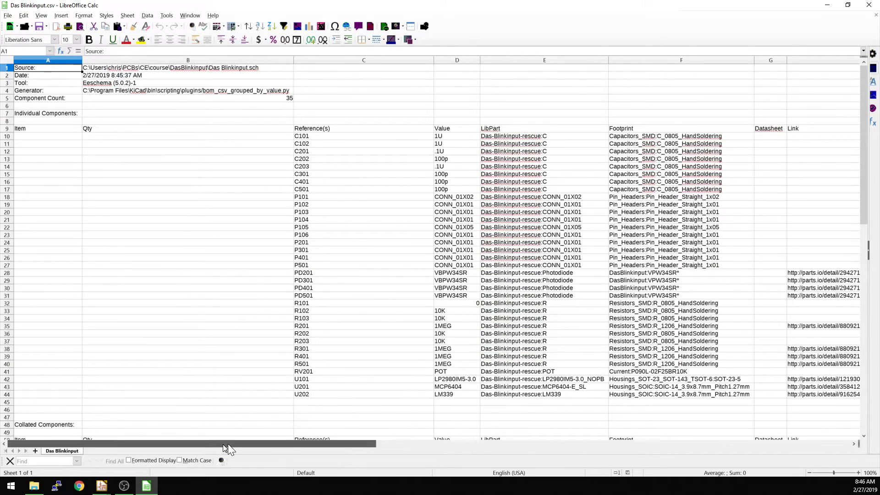
pyautogui.scroll(-4, 156, 396)
pyautogui.click(138, 395)
pyautogui.scroll(-3, 137, 395)
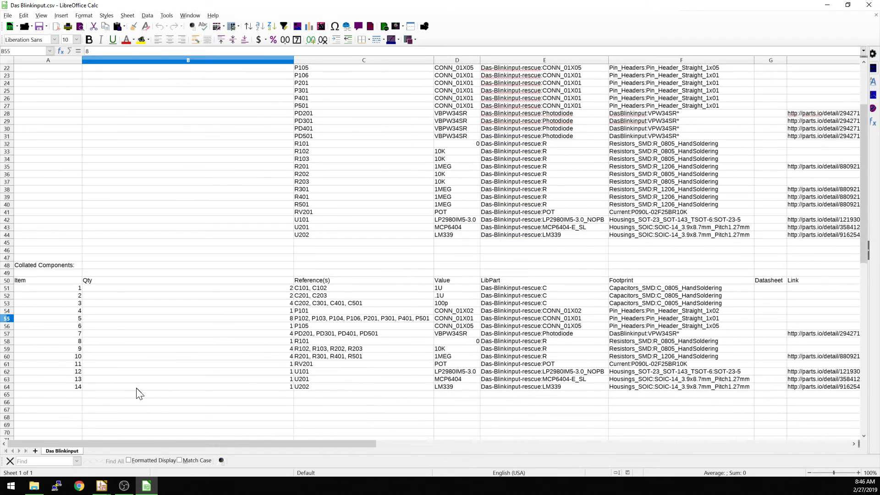
pyautogui.scroll(7, 142, 366)
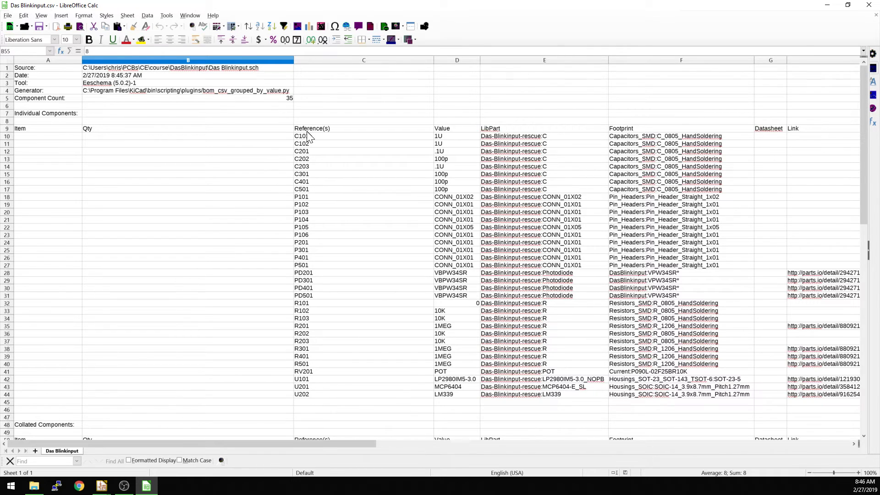
# View the Link and MPN columns, then select bom_csv_grouped_by_value_with_fp back in Eeschema
pyautogui.scroll(-8, 305, 133)
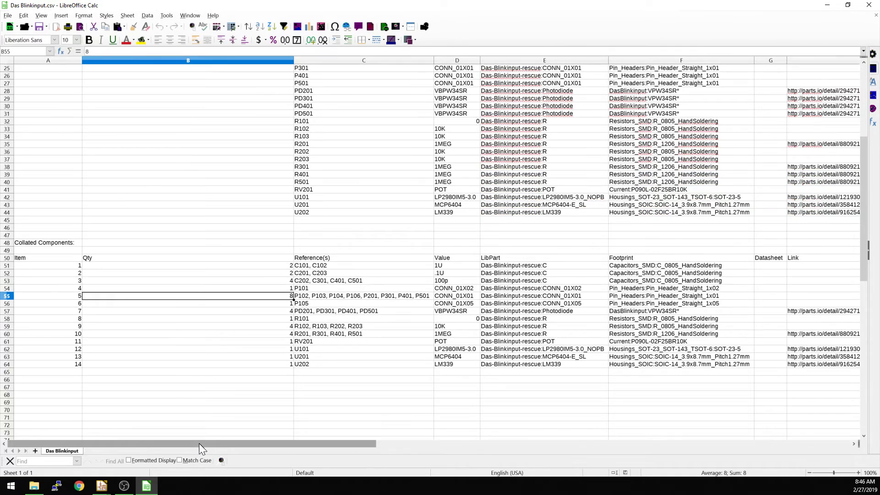
pyautogui.moveTo(214, 447); pyautogui.dragTo(258, 447)
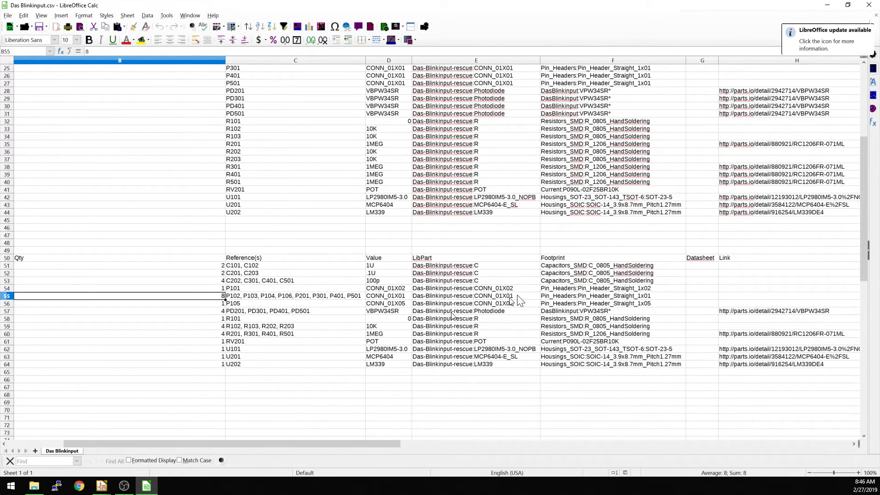
pyautogui.moveTo(245, 442); pyautogui.dragTo(379, 440)
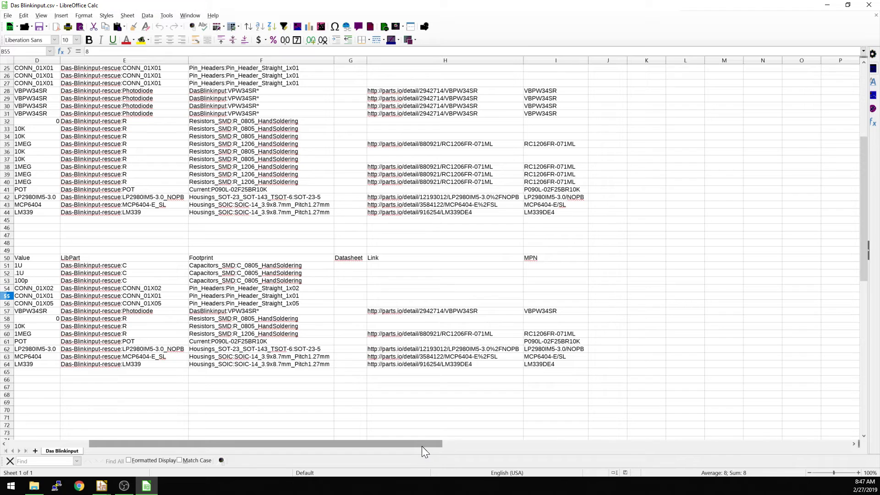
pyautogui.moveTo(300, 448); pyautogui.dragTo(191, 448)
pyautogui.scroll(8, 157, 266)
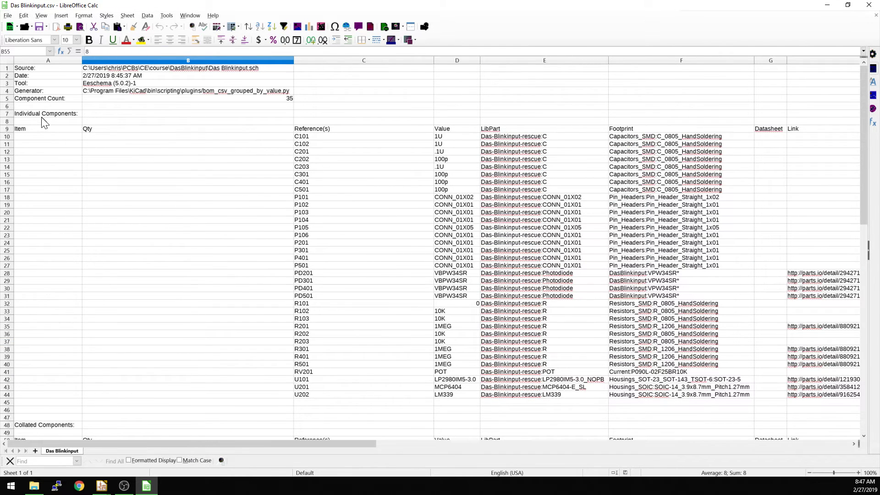
pyautogui.scroll(-6, 261, 367)
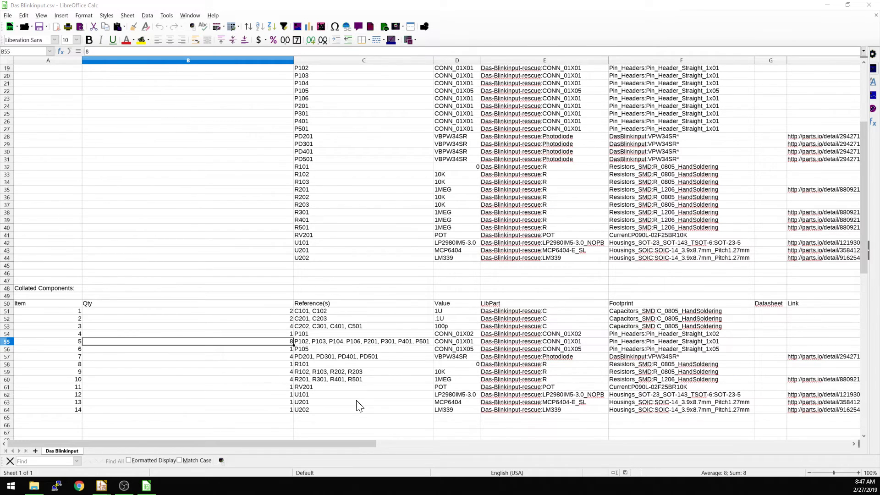
pyautogui.hotkey('alt', 'Tab')
pyautogui.click(449, 190)
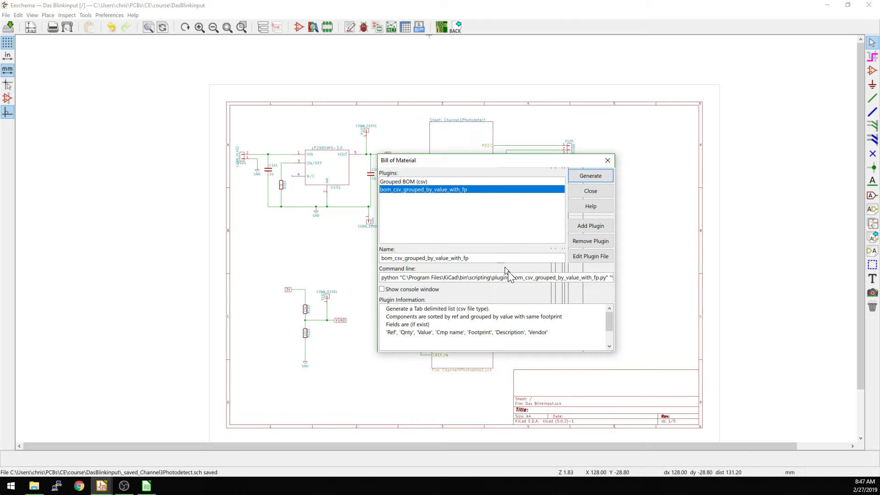
# Check the plugin's command-line arguments, generate the BOM with it, and review the executed command
pyautogui.moveTo(526, 278); pyautogui.dragTo(674, 287)
pyautogui.click(587, 278)
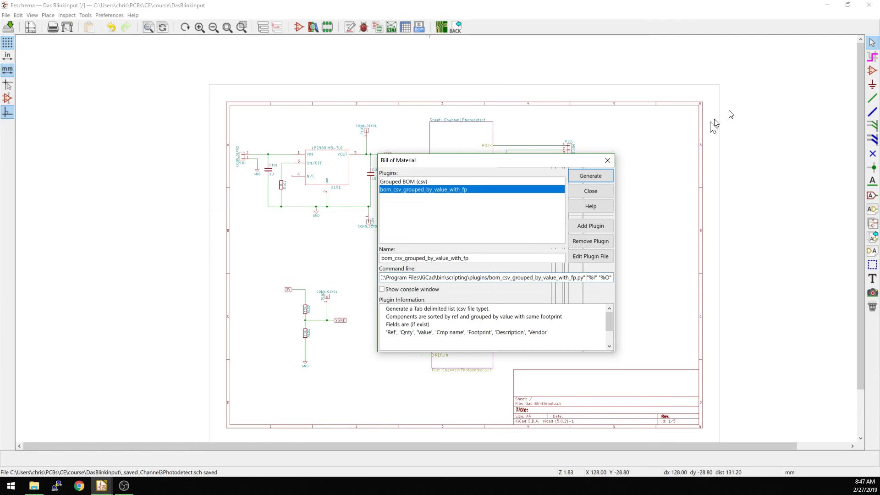
pyautogui.click(588, 174)
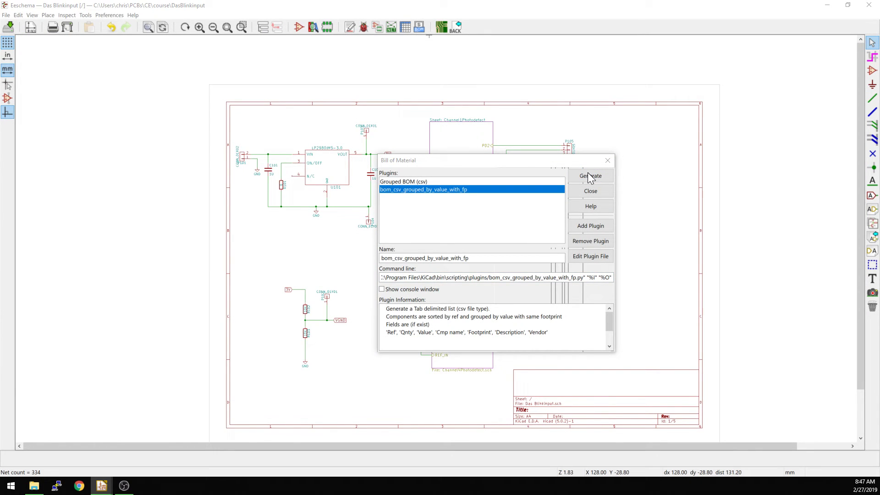
pyautogui.click(410, 341)
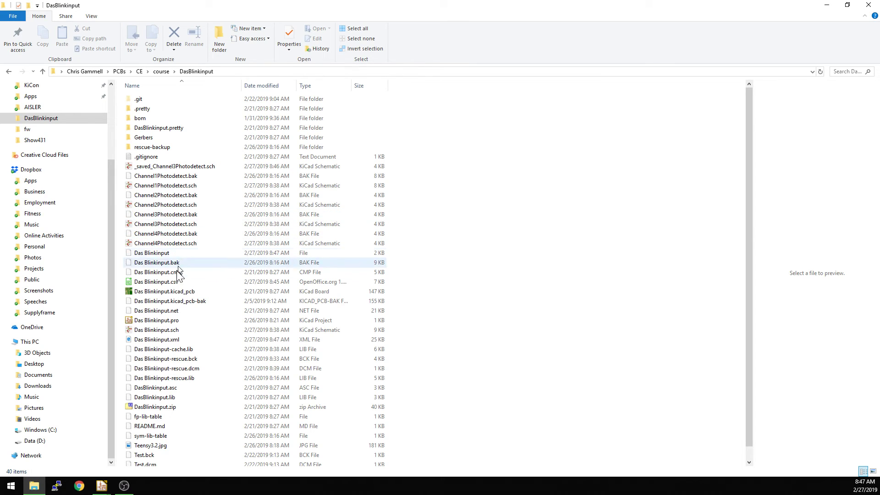
# Delete the old grouped Das Blinkinput.csv from the project folder
pyautogui.click(148, 255)
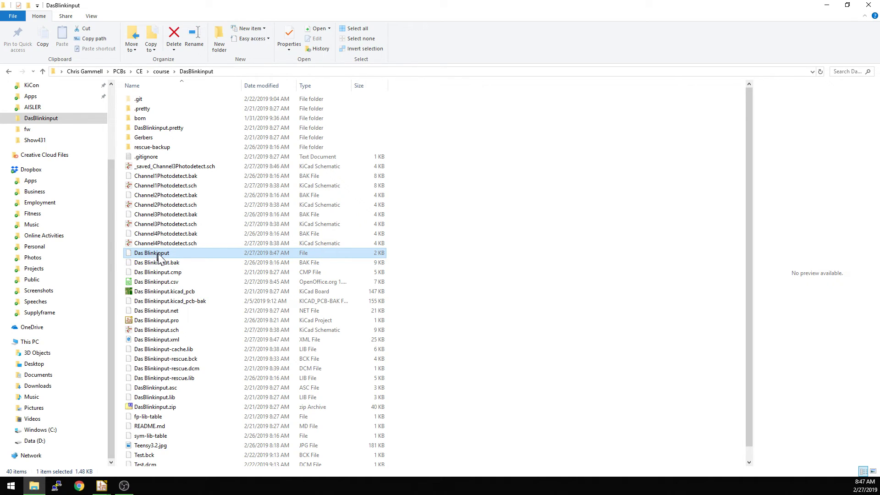
pyautogui.click(167, 283)
pyautogui.press('Delete')
# Rename the new Das Blinkinput file to Das Blinkinput.csv and open it
pyautogui.click(157, 254)
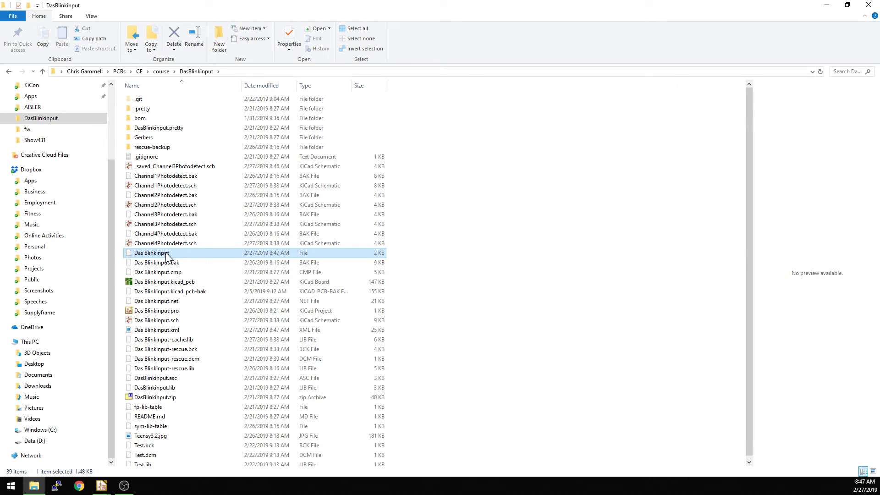
pyautogui.press('F2')
pyautogui.press('End')
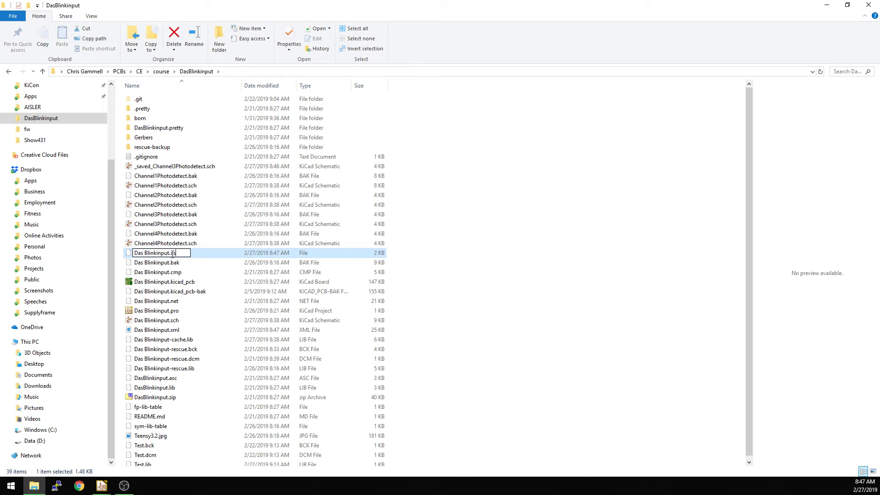
pyautogui.write('.csv')
pyautogui.press('Return')
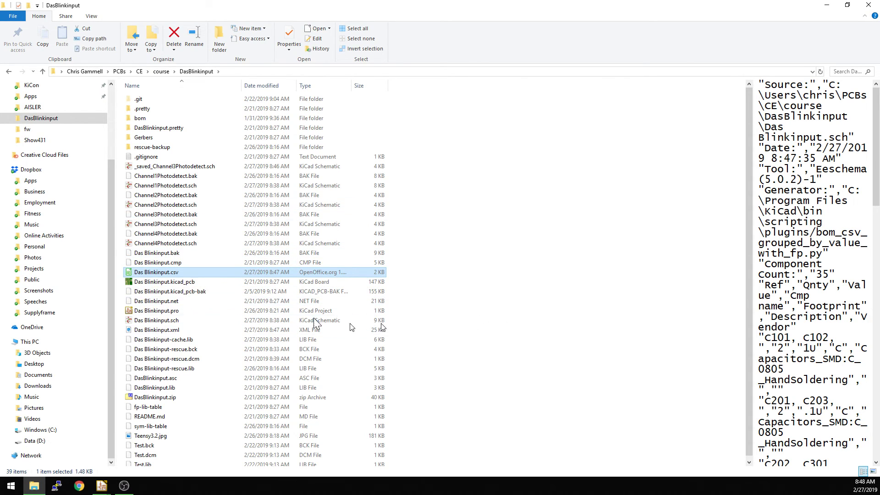
pyautogui.doubleClick(151, 273)
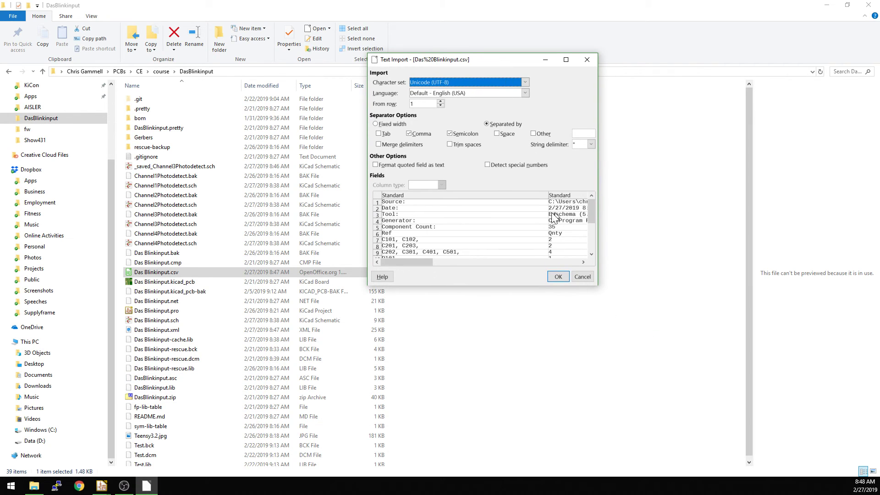
# Load the footprint-grouped CSV, inspect its header rows and entries, then close Eeschema's BOM dialog
pyautogui.click(557, 277)
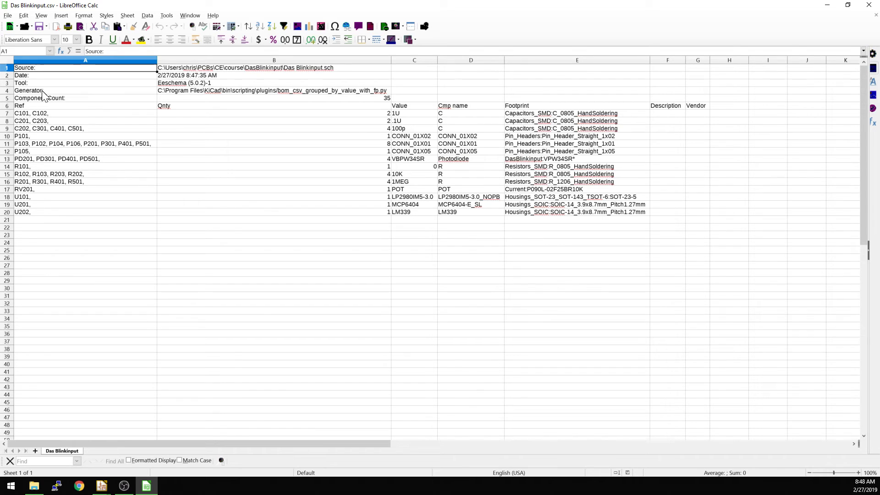
pyautogui.click(7, 91)
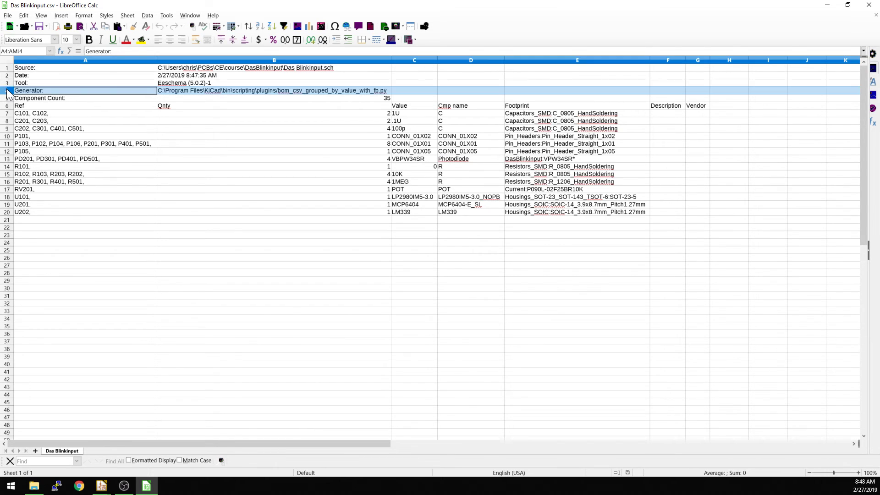
pyautogui.moveTo(7, 91); pyautogui.dragTo(8, 69)
pyautogui.click(49, 123)
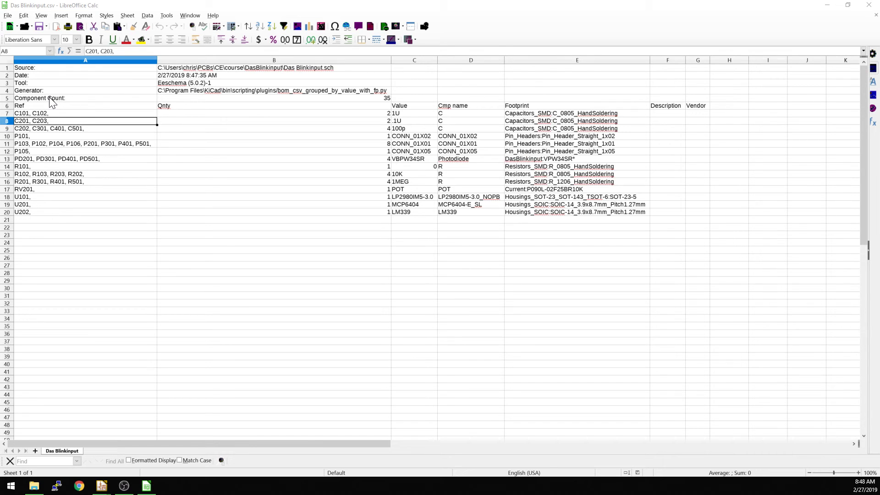
pyautogui.hotkey('alt', 'Tab')
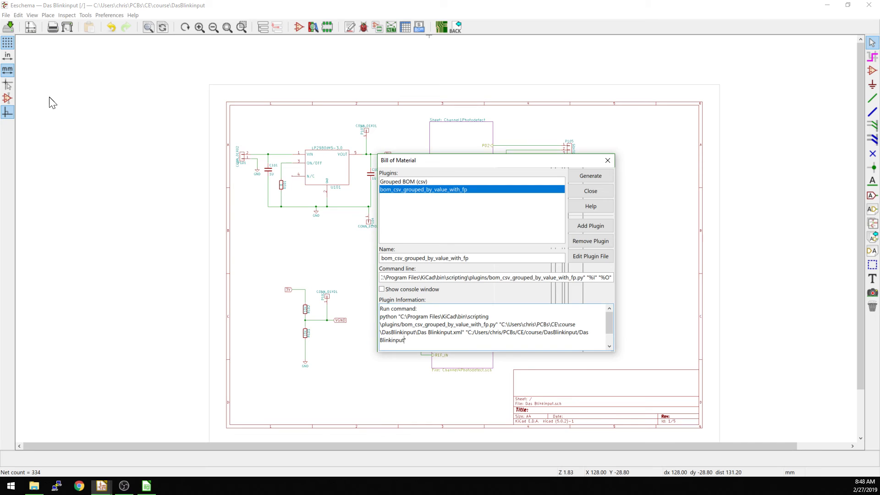
pyautogui.click(614, 196)
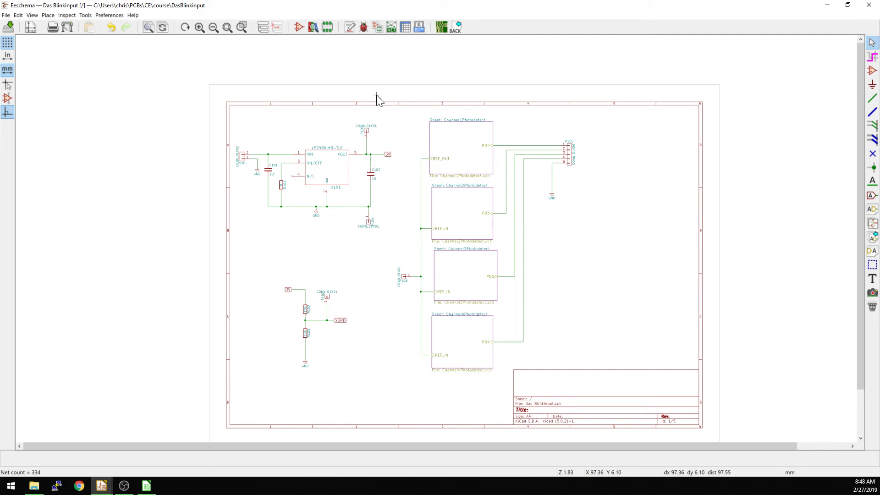